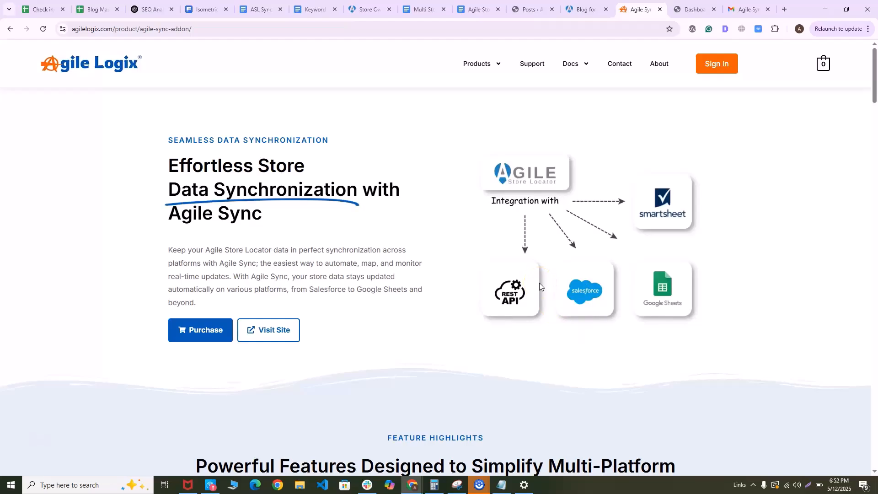
Examine the feature highlights on the Agile Sync add-on's product page
scroll(476, 263, "down", 1)
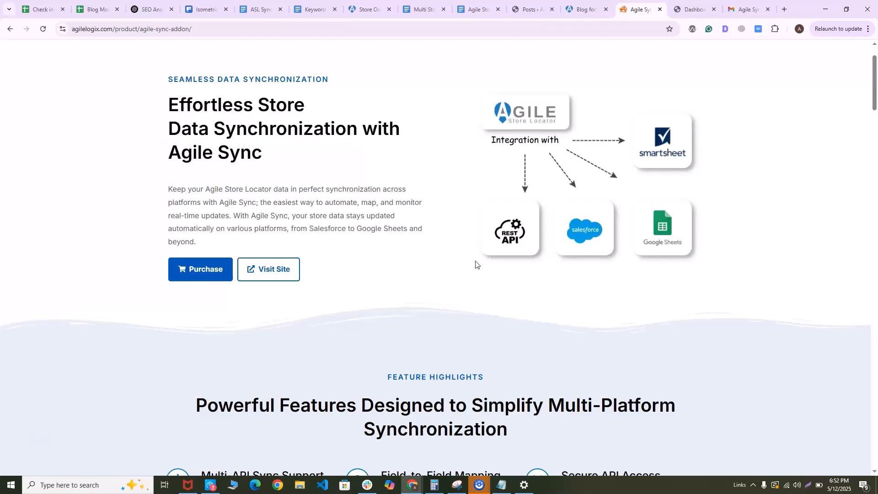
scroll(476, 265, "down", 2)
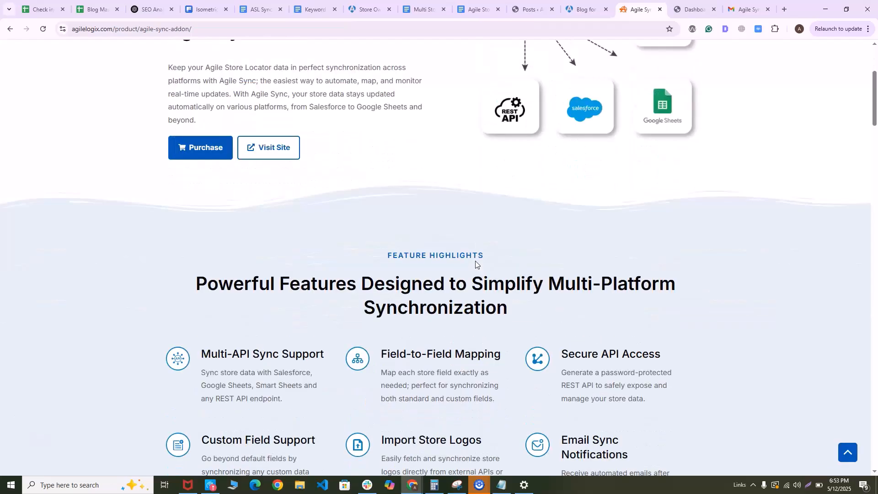
scroll(475, 264, "down", 1)
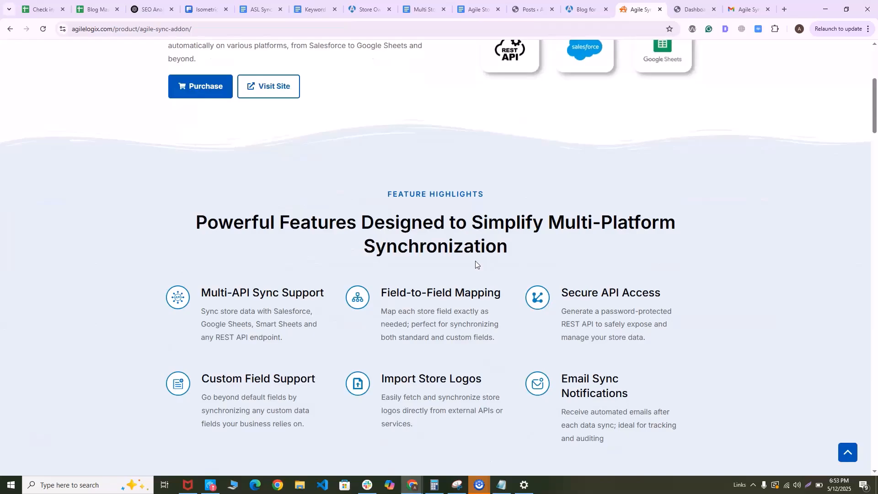
scroll(475, 264, "down", 1)
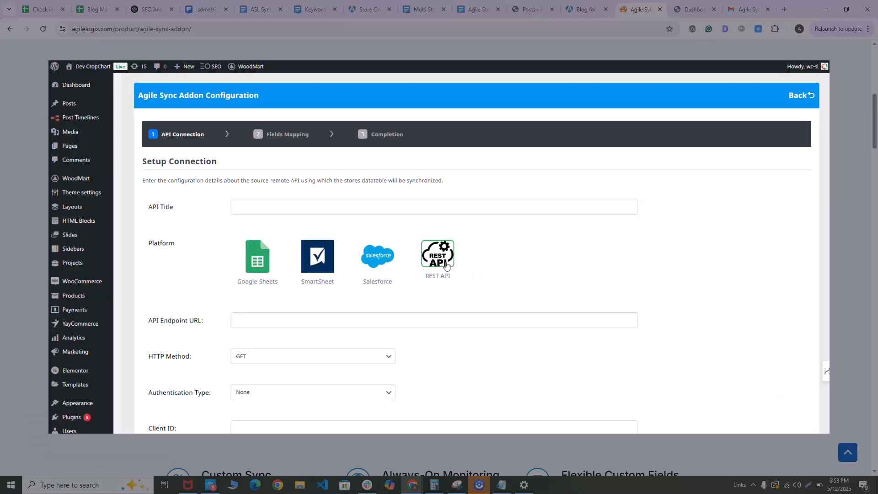
left_click(468, 286)
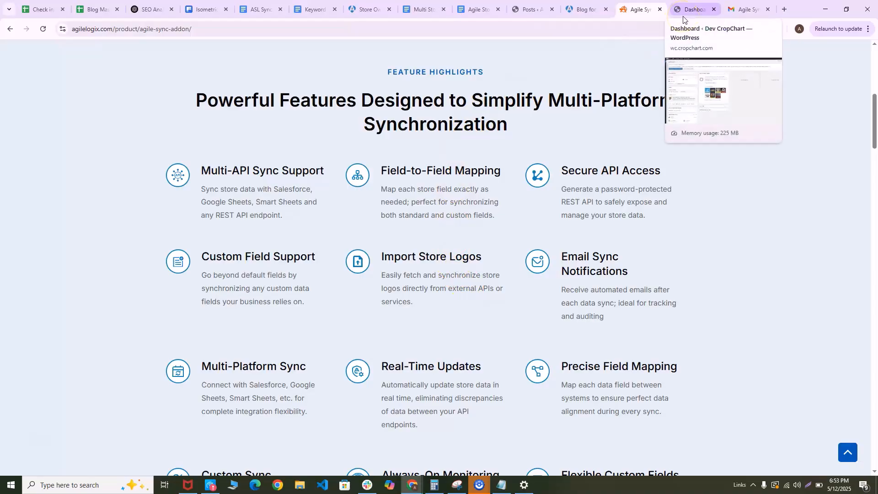
Switch to the WordPress dashboard, open the store locator's Agile Sync page and start a new sync job
left_click(686, 10)
scroll(24, 323, "down", 4)
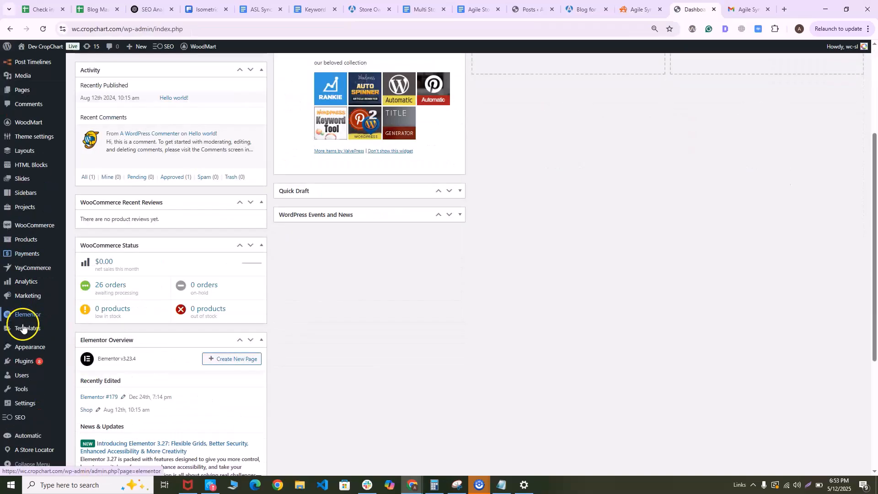
mouse_move(27, 450)
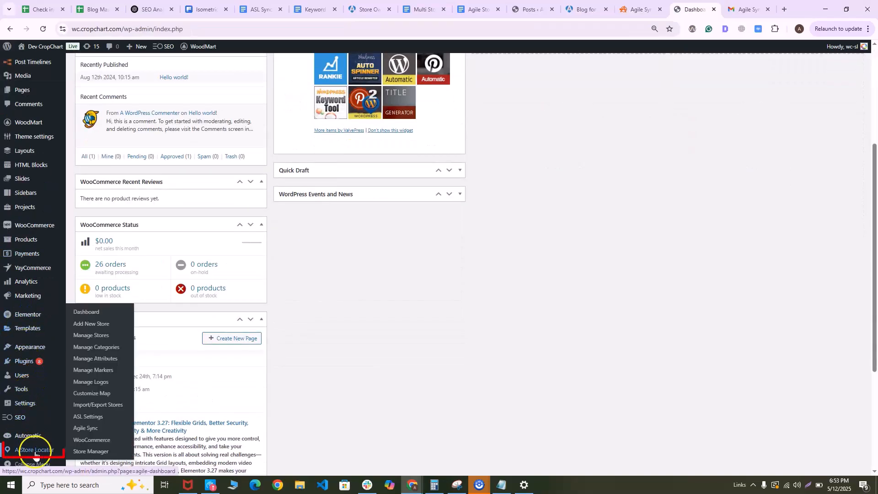
left_click(91, 428)
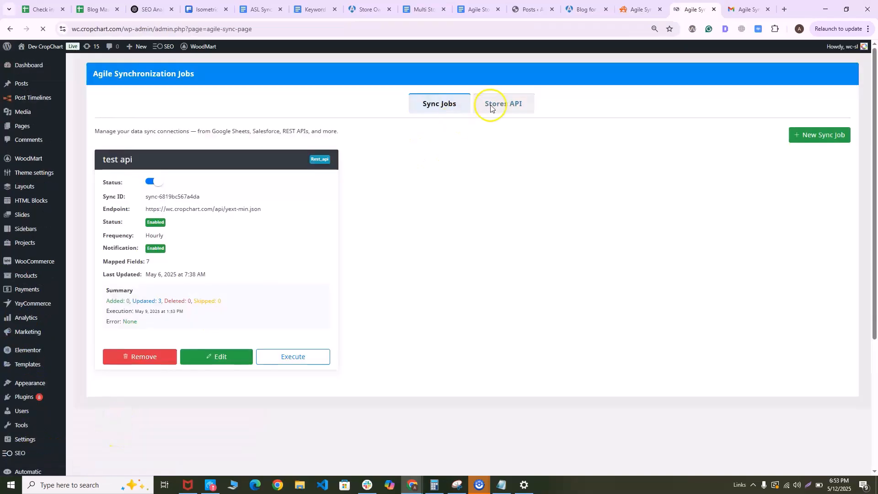
left_click(806, 139)
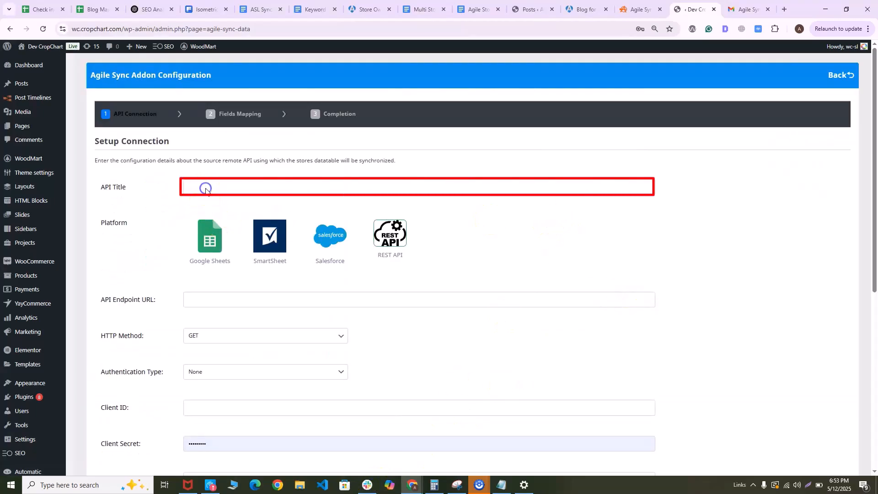
Set the API title to "Test Sync 123" and choose Google Sheets as the platform
left_click(206, 189)
type("Te")
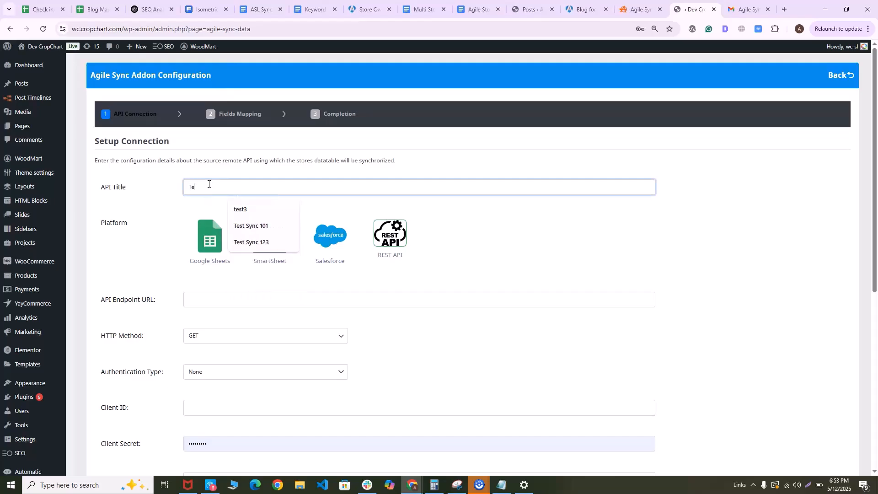
type("st S")
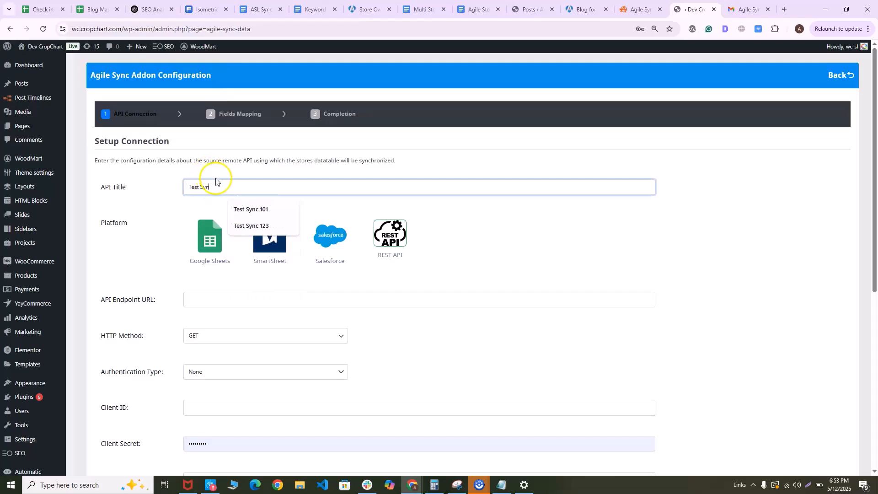
type("yn")
left_click(264, 226)
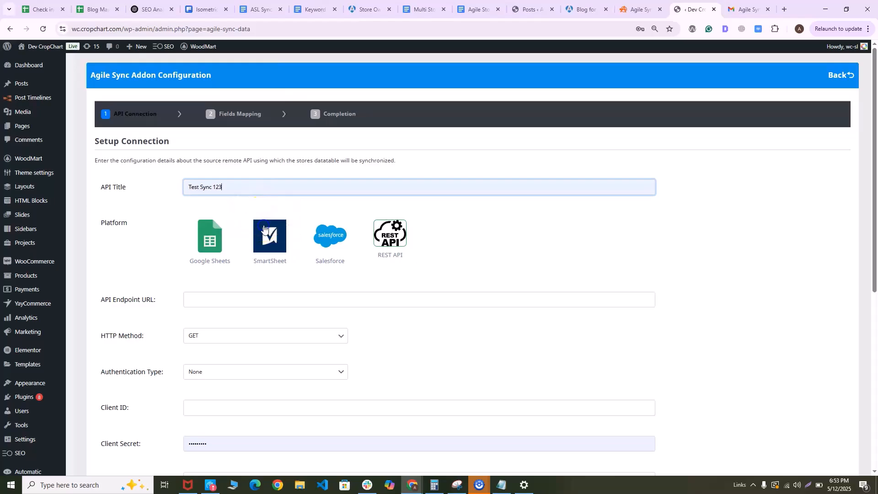
left_click(210, 249)
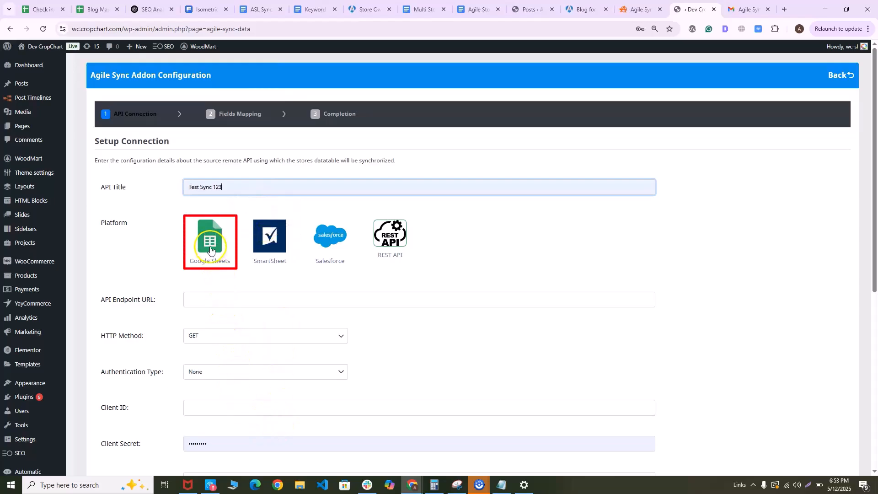
left_click(210, 248)
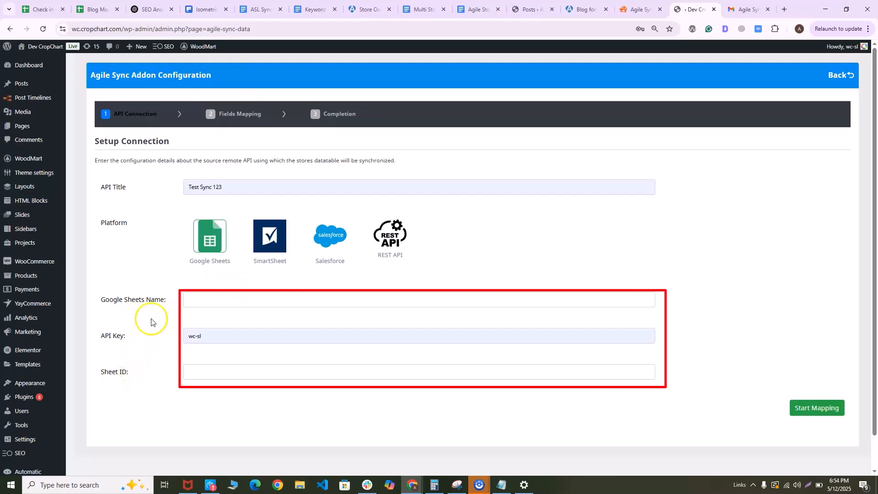
Paste the sheet ID from the Notepad notes into the connection's Sheet ID field
left_click(509, 488)
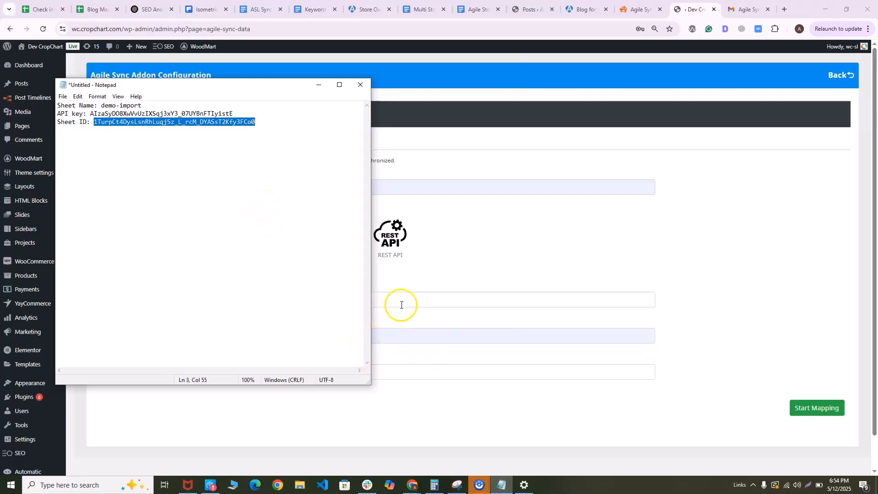
left_click(462, 410)
left_click(376, 370)
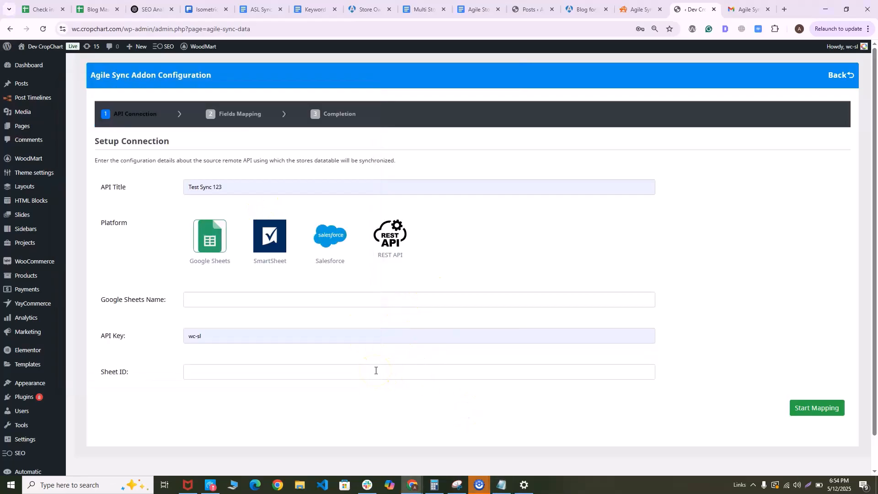
left_click(377, 370)
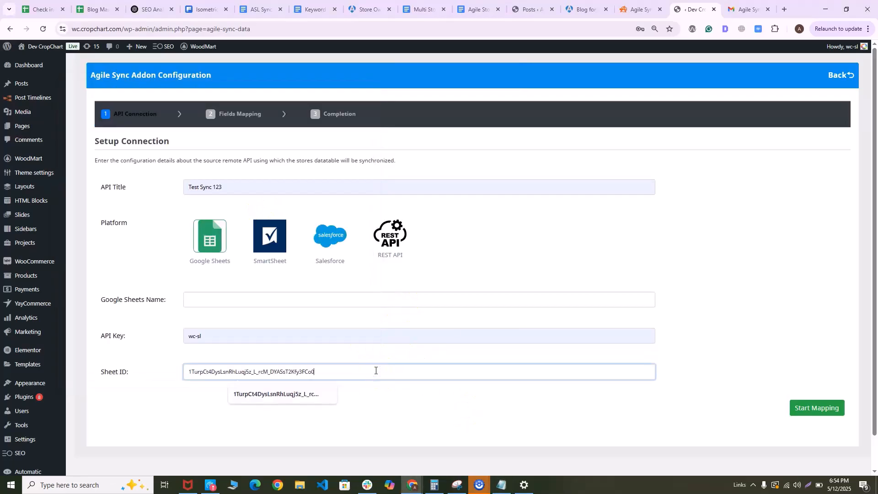
Copy the API key from the Notepad notes and paste it over the prefilled value in the API Key field
left_click(496, 487)
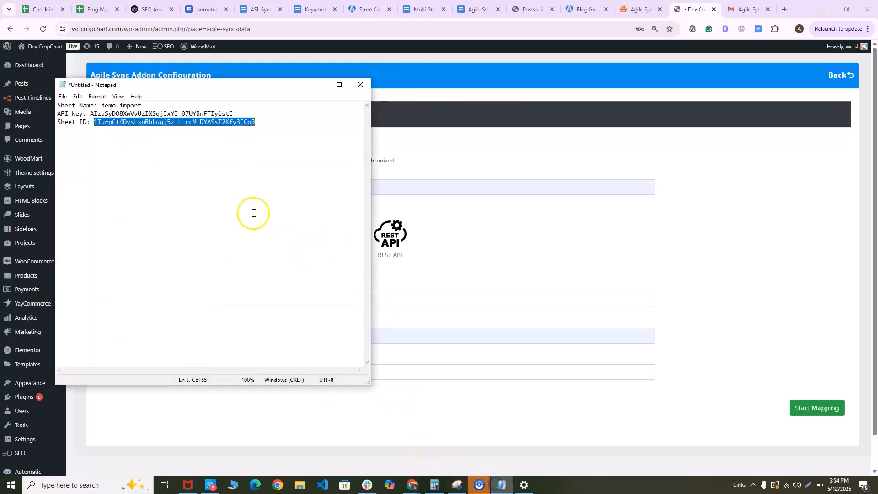
double_click(207, 117)
key("ctrl+c")
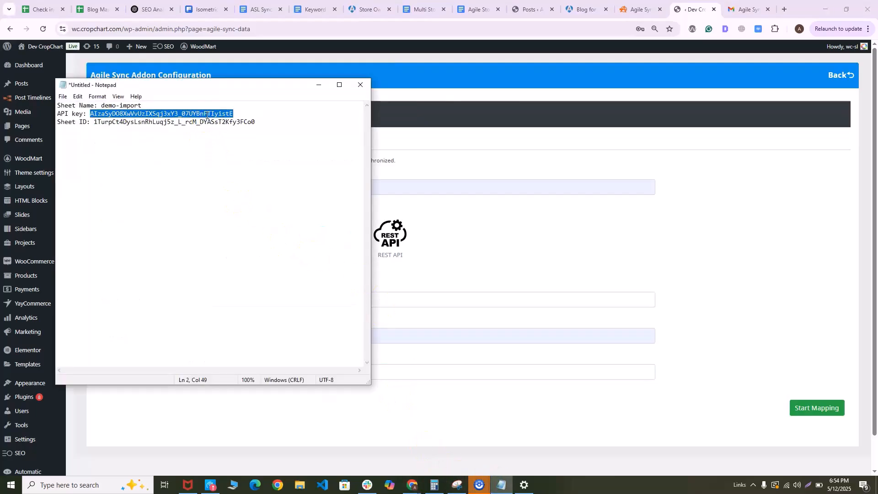
left_click(515, 244)
left_click(157, 337)
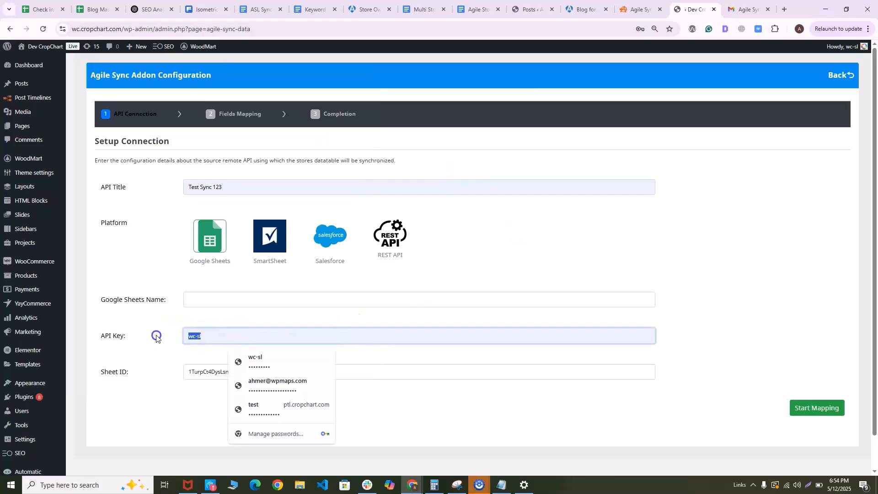
key("ctrl+v")
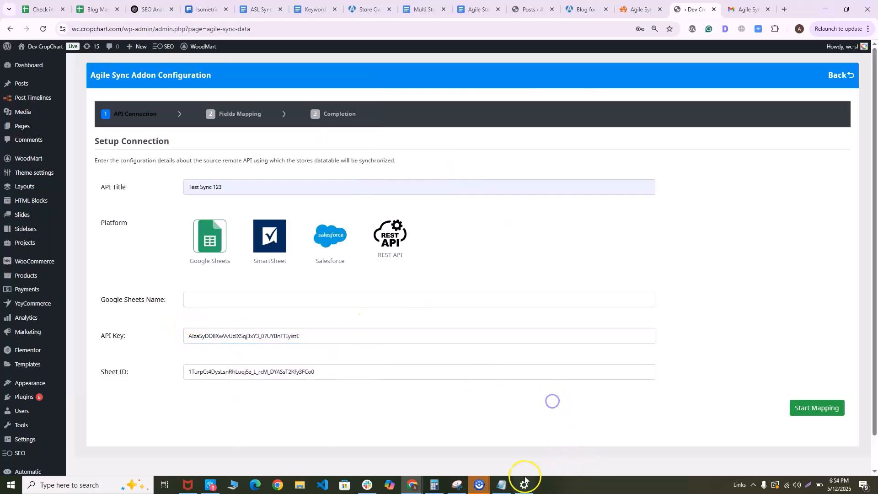
Copy the sheet name demo-import from Notepad into the Google Sheets Name field and start the field mapping
left_click(492, 490)
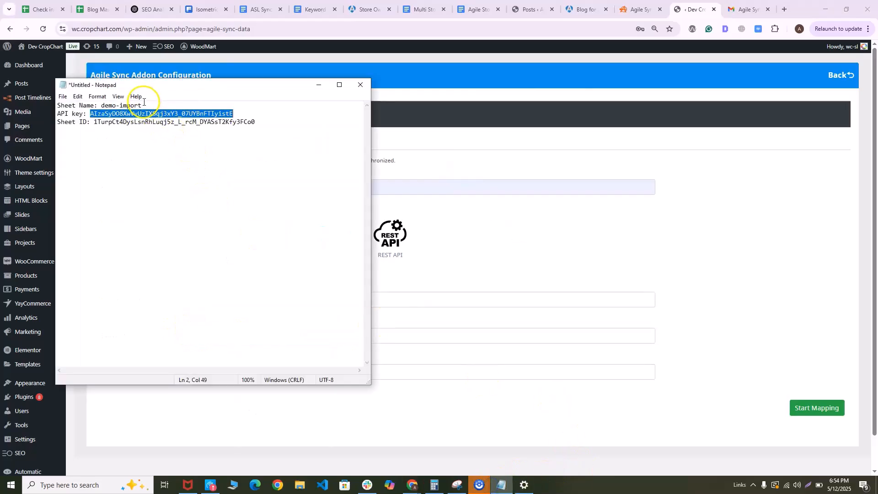
left_click_drag(58, 114, 102, 107)
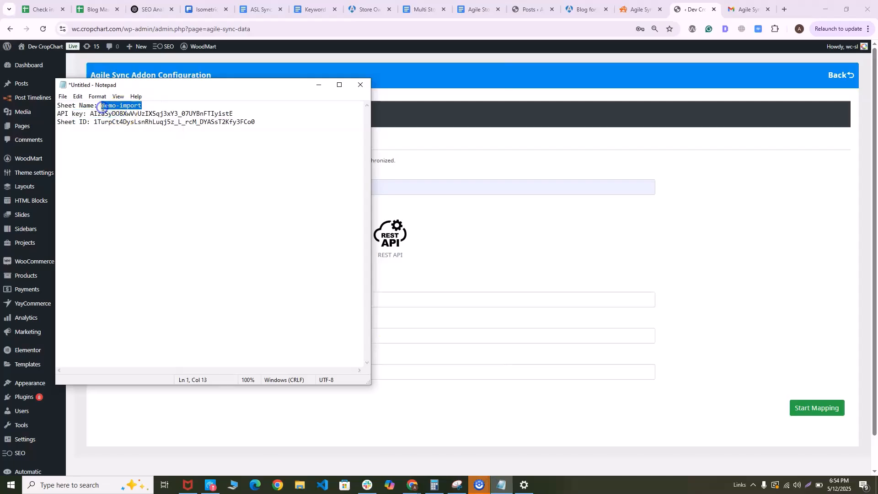
left_click(665, 306)
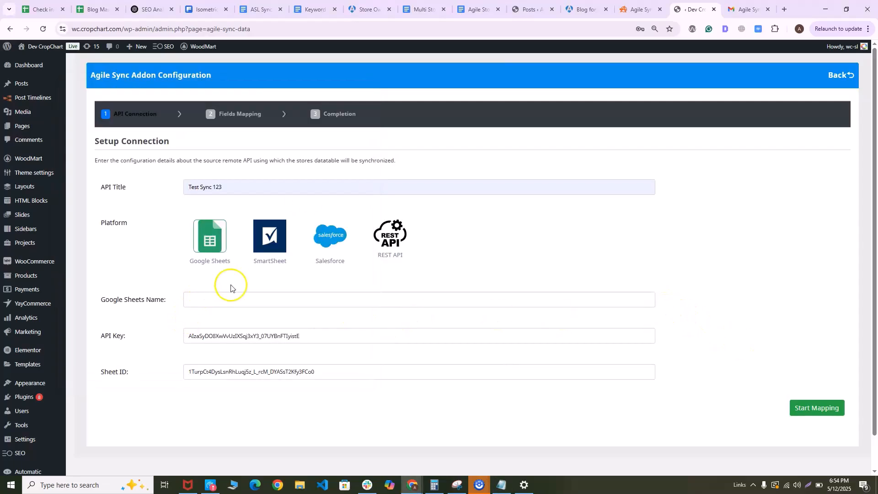
left_click(220, 306)
type("demo-import")
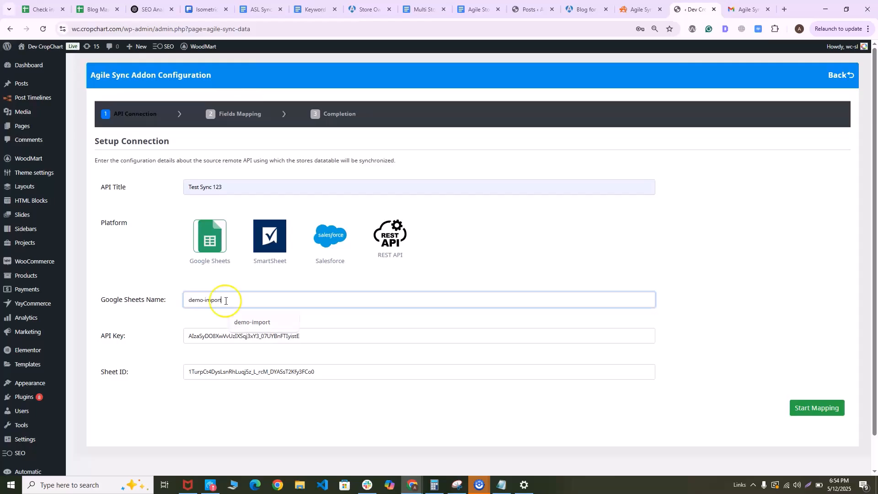
left_click(799, 408)
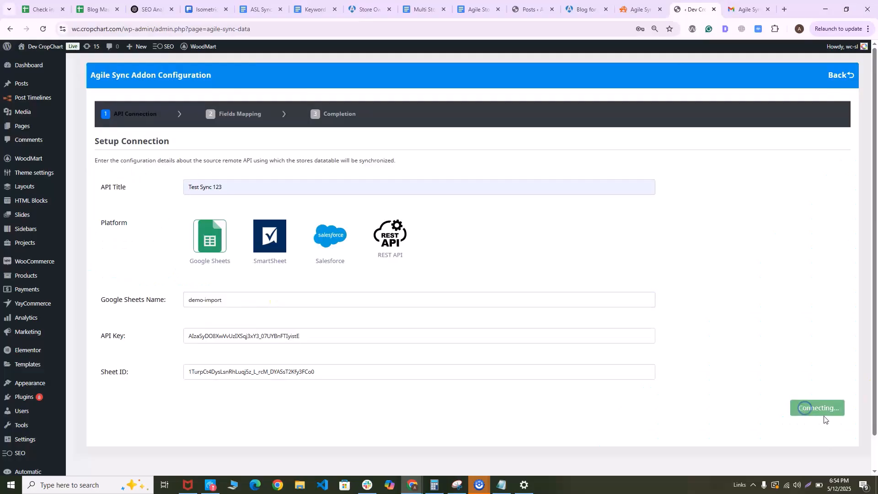
left_click(823, 414)
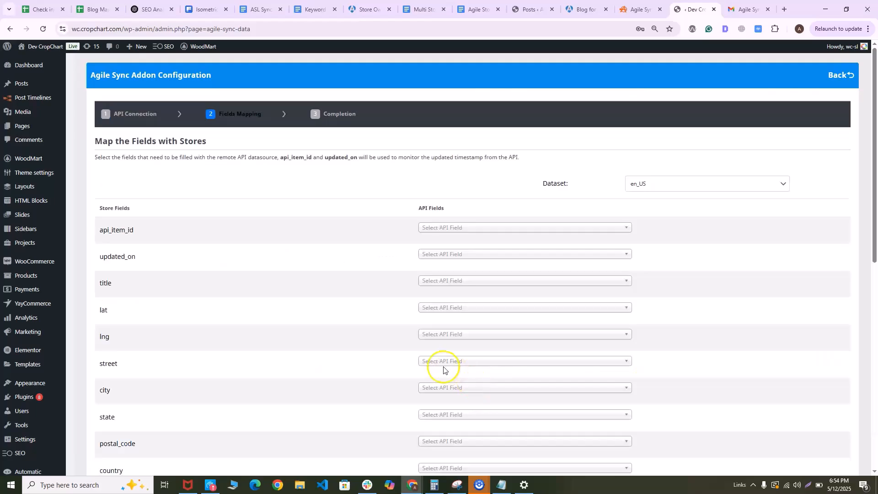
Map the store fields api_item_id to store_id, title to title, and lat to lat
left_click(467, 229)
left_click(446, 264)
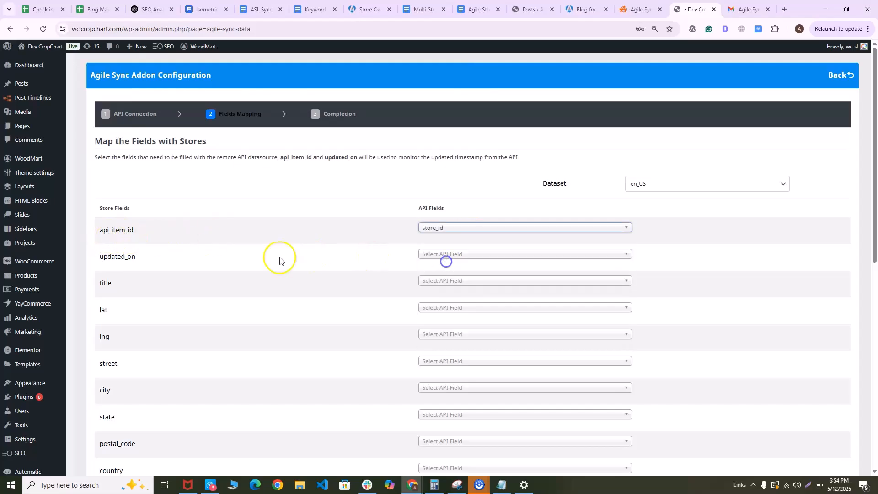
left_click(475, 282)
left_click(430, 327)
left_click(466, 308)
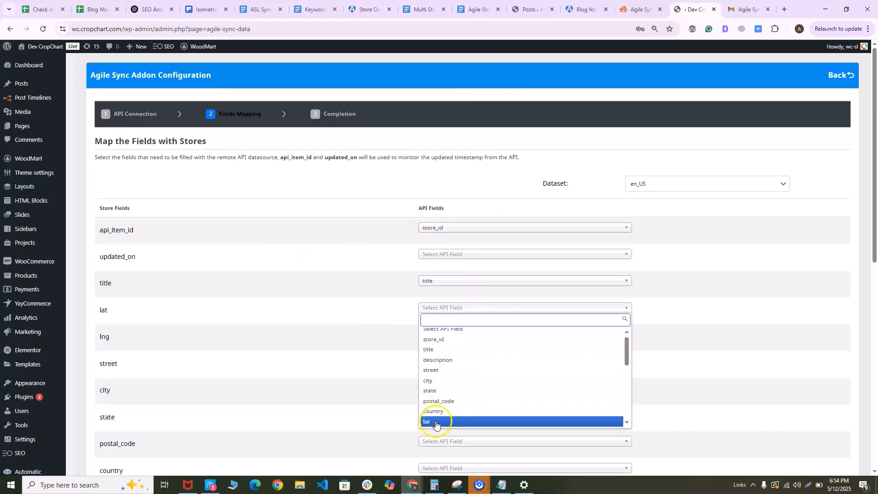
left_click(436, 420)
Map the store fields lng to lng and street to street
left_click(446, 335)
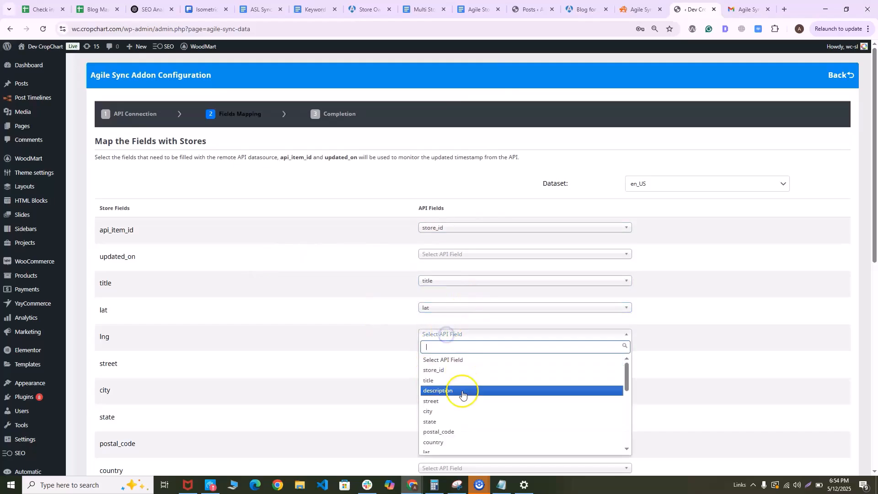
scroll(450, 428, "down", 2)
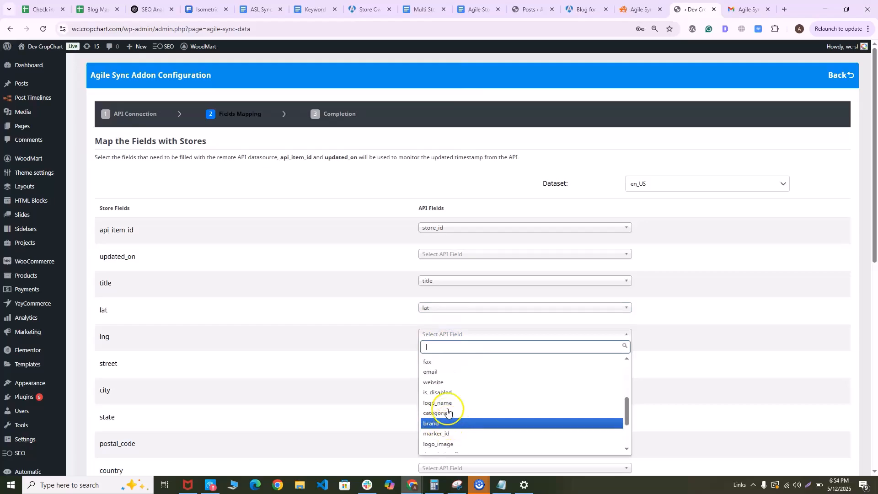
scroll(444, 395, "up", 2)
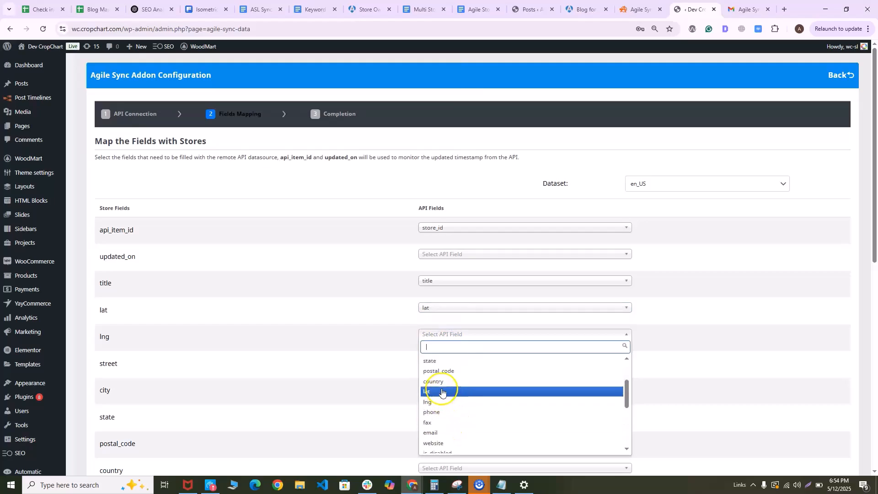
left_click(440, 402)
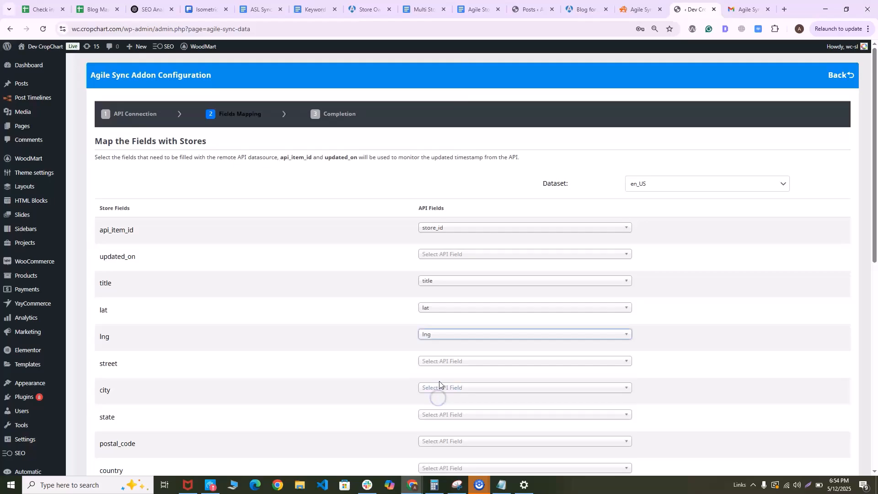
left_click(430, 362)
left_click(429, 427)
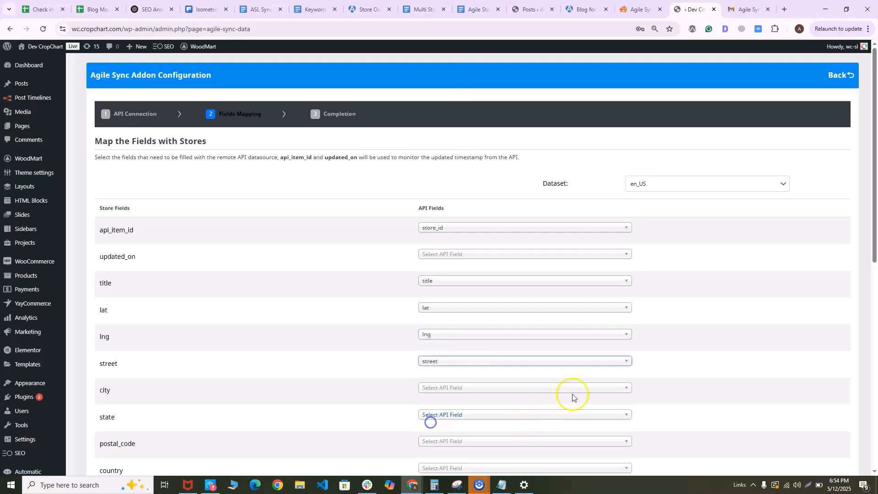
Save the field mapping, leaving the remaining store fields unmapped
scroll(724, 306, "down", 9)
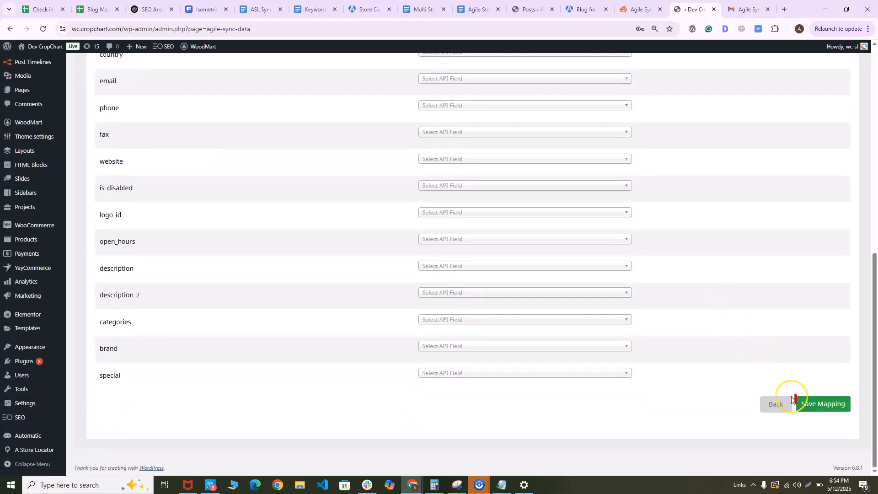
left_click(820, 404)
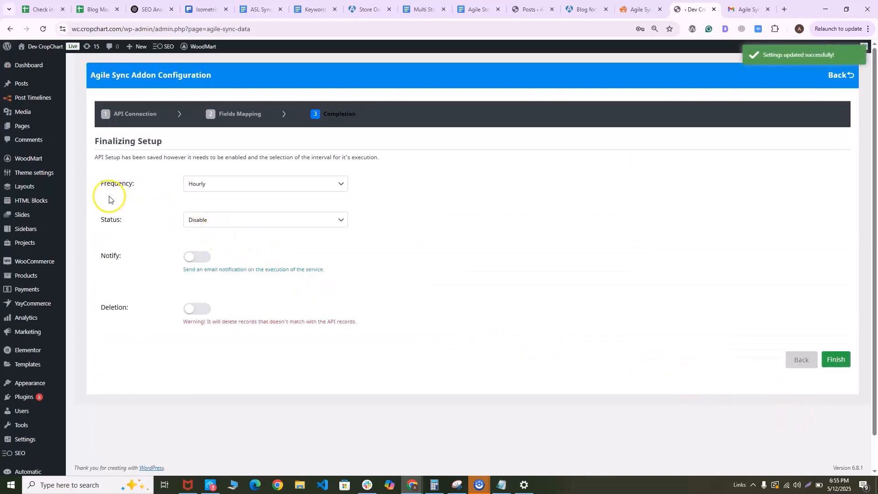
Finalize the sync job with Daily frequency, status Enable and email notifications on, and finish the setup
left_click(199, 185)
left_click(216, 211)
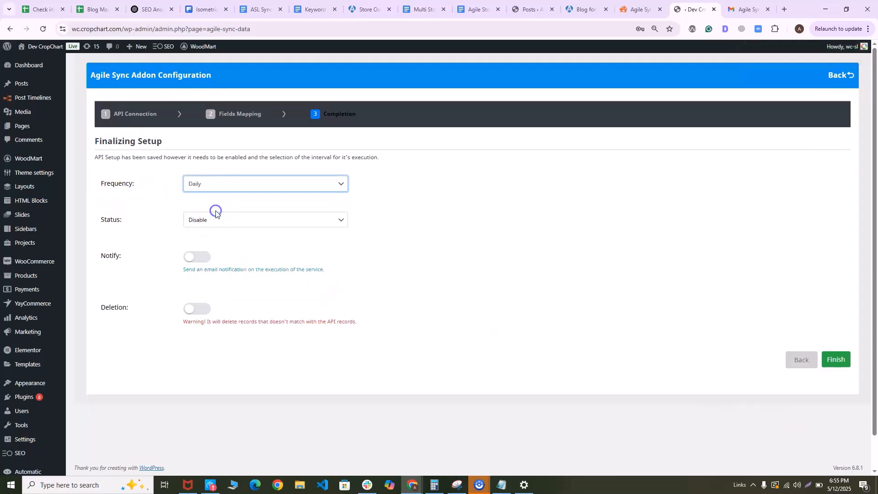
left_click(214, 220)
left_click(211, 243)
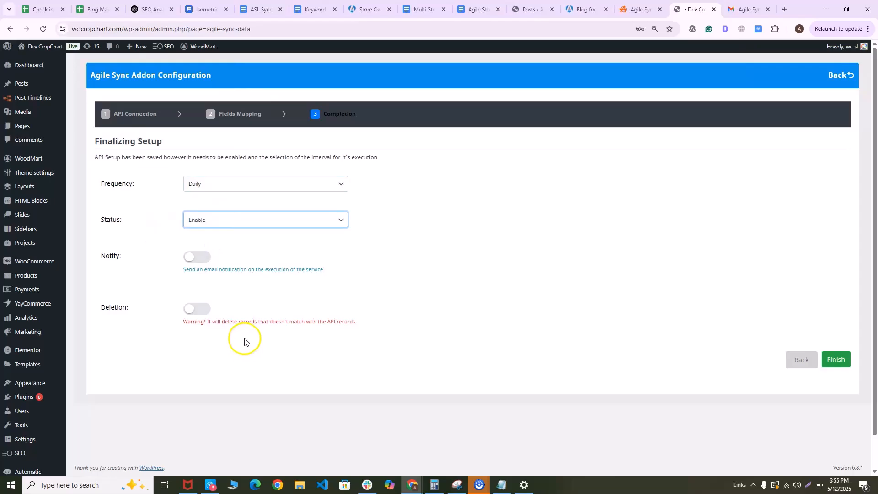
left_click(200, 259)
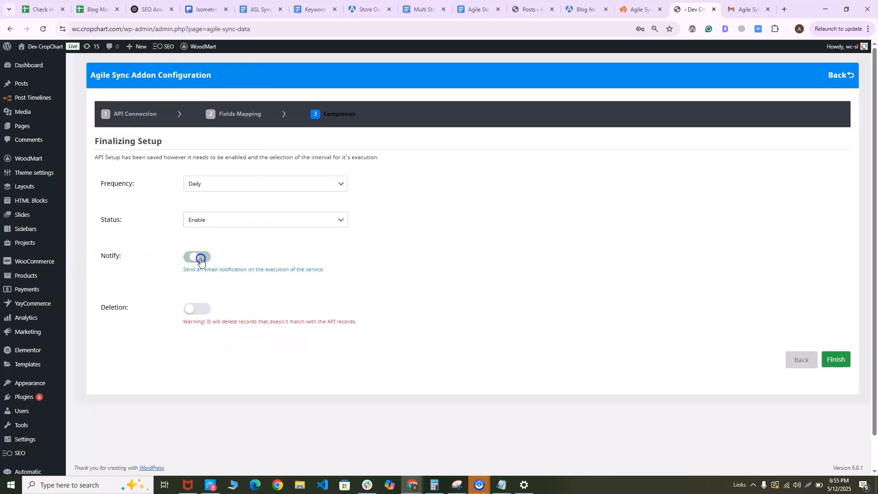
left_click(840, 364)
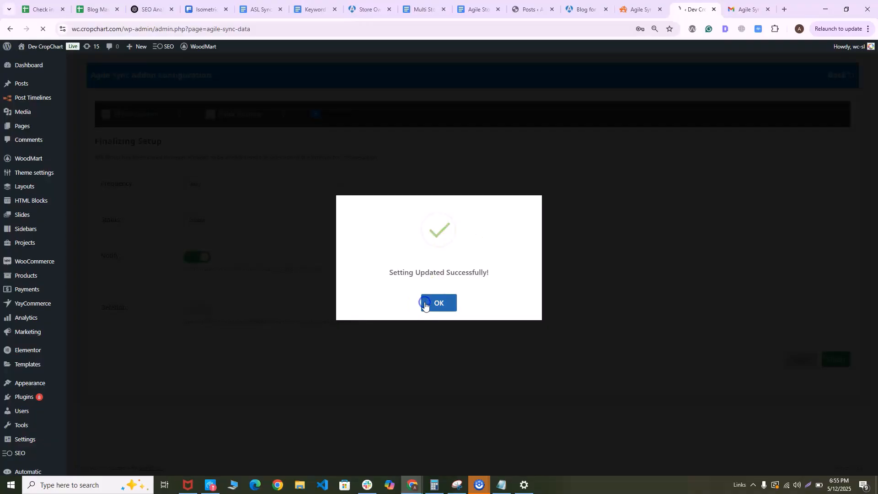
left_click(446, 304)
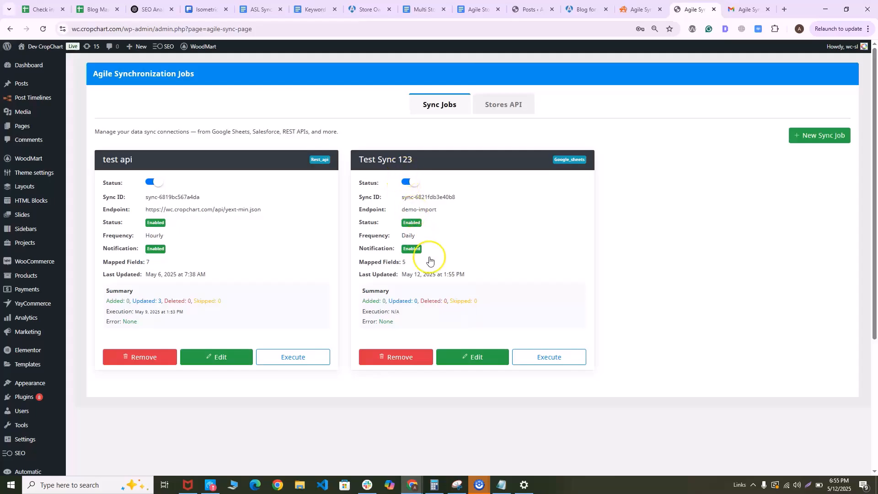
Execute the Test Sync 123 job and check the Agile Sync summary email in Gmail
left_click(545, 364)
left_click(755, 108)
left_click(741, 10)
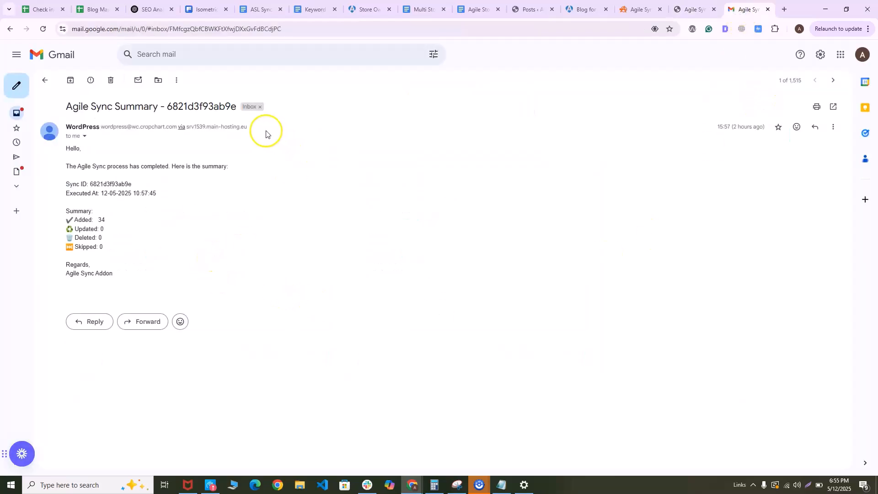
Return to the Agile Synchronization Jobs page and generate a new API key for the Stores API
left_click(698, 9)
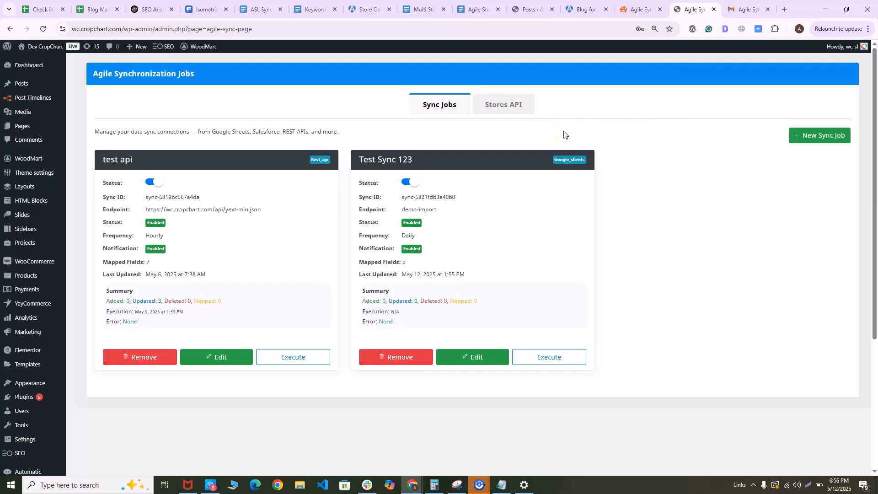
left_click(492, 107)
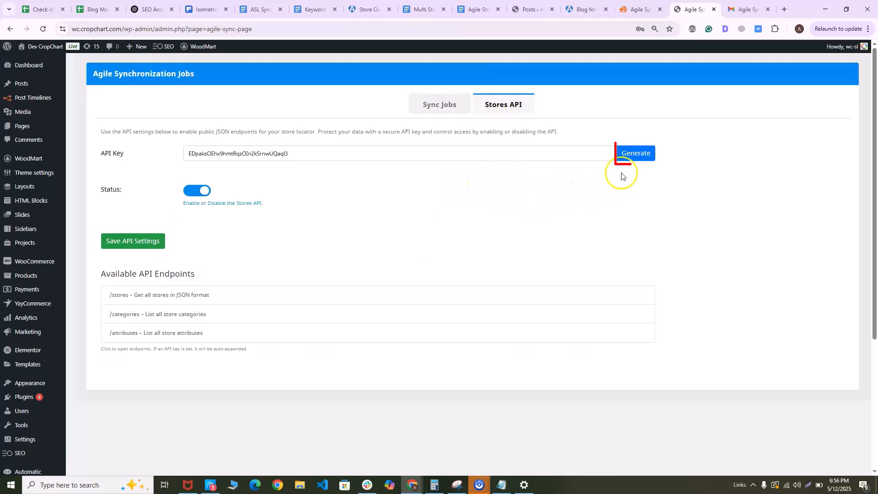
left_click(627, 160)
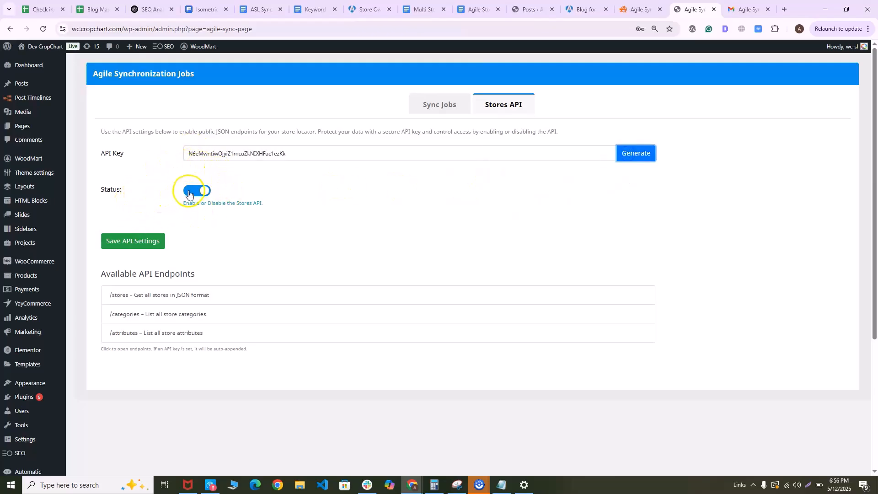
Open the /stores API endpoint and reload it without the api_key parameter to test access protection
left_click(173, 295)
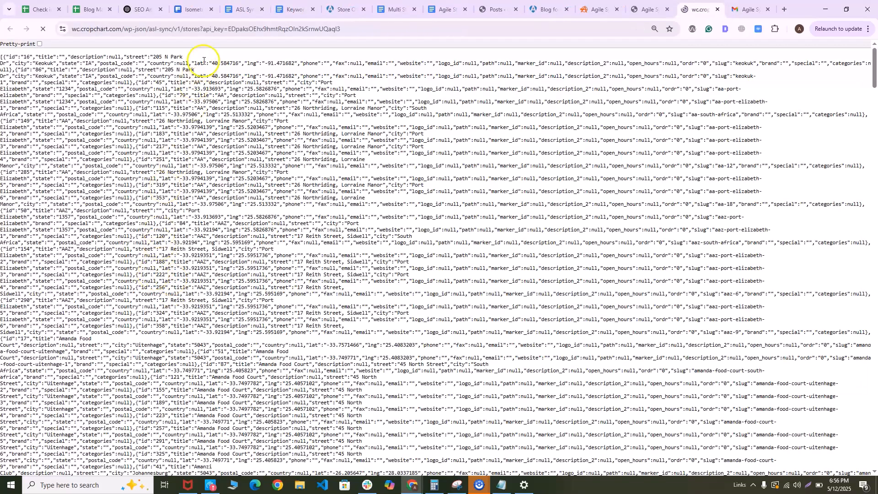
left_click_drag(339, 28, 204, 34)
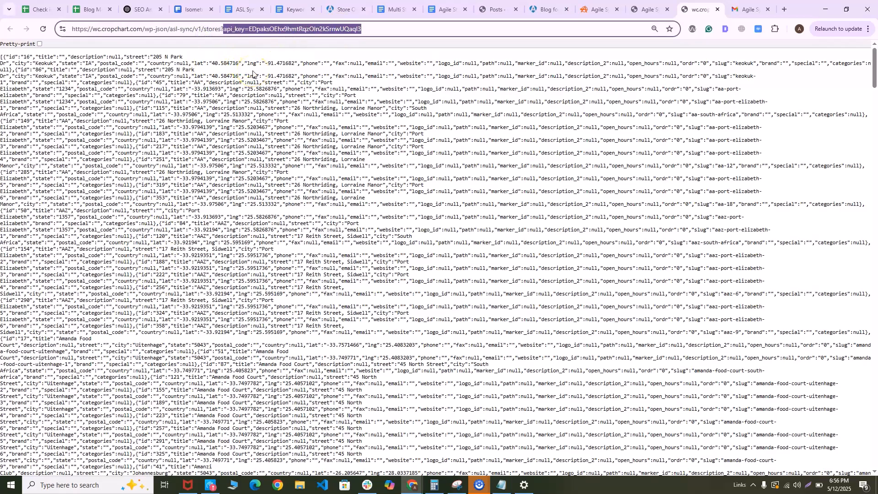
key("BackSpace")
key("Return")
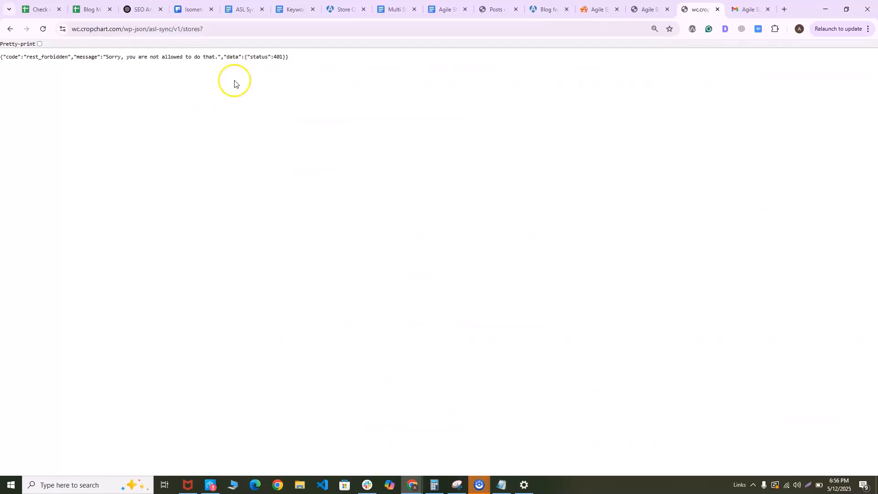
Switch to the Agile Sync Addon product page to review its feature highlights
left_click(585, 10)
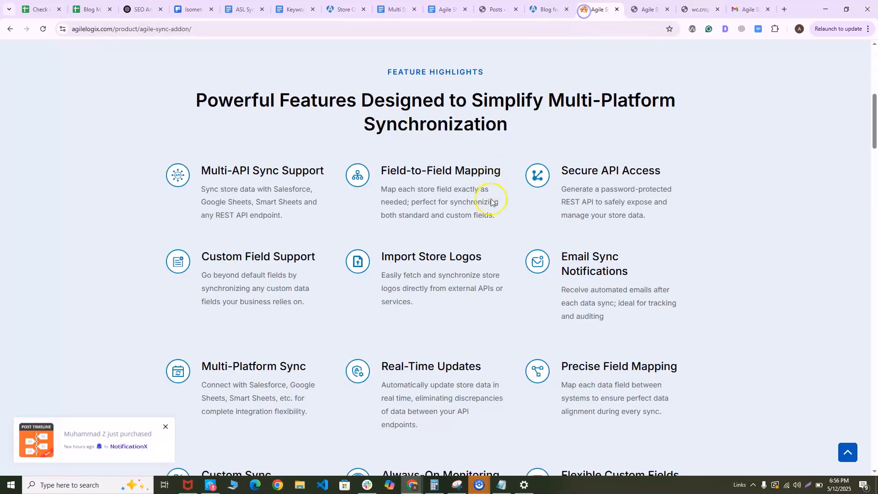